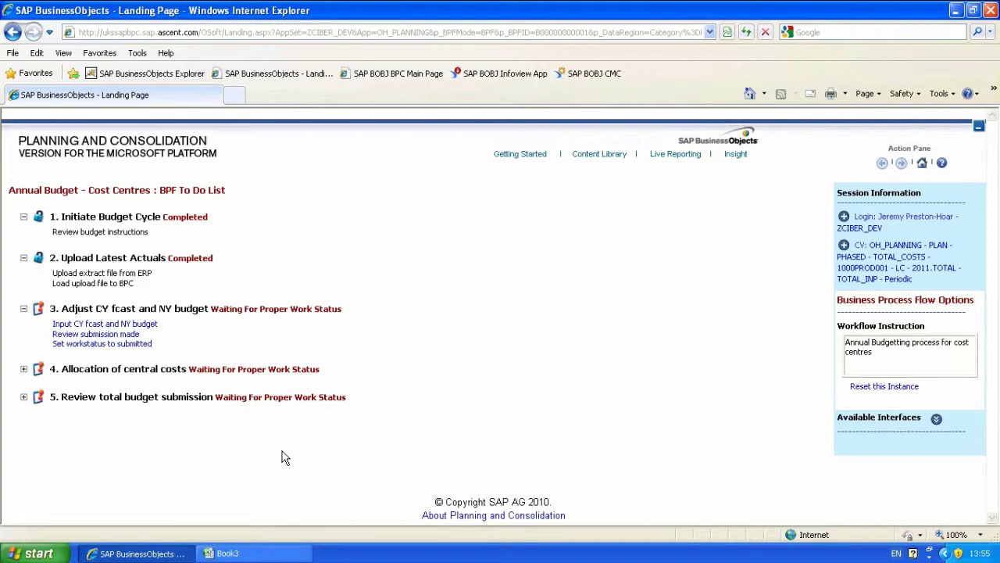
Open the P1 input sheet and enter deltas of 1,000 for Property Rent and 2,000 for Property Rates.
click(139, 324)
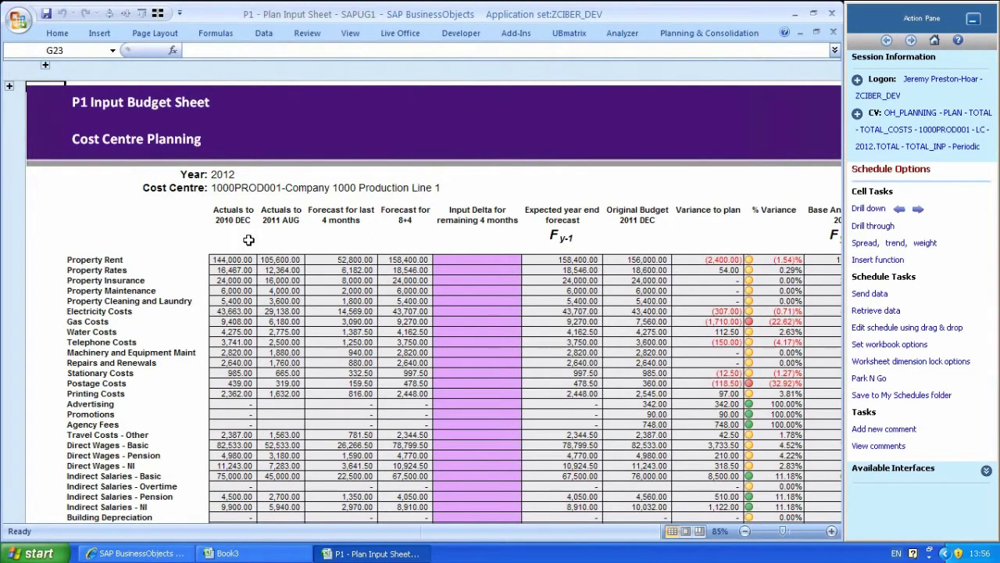
click(562, 243)
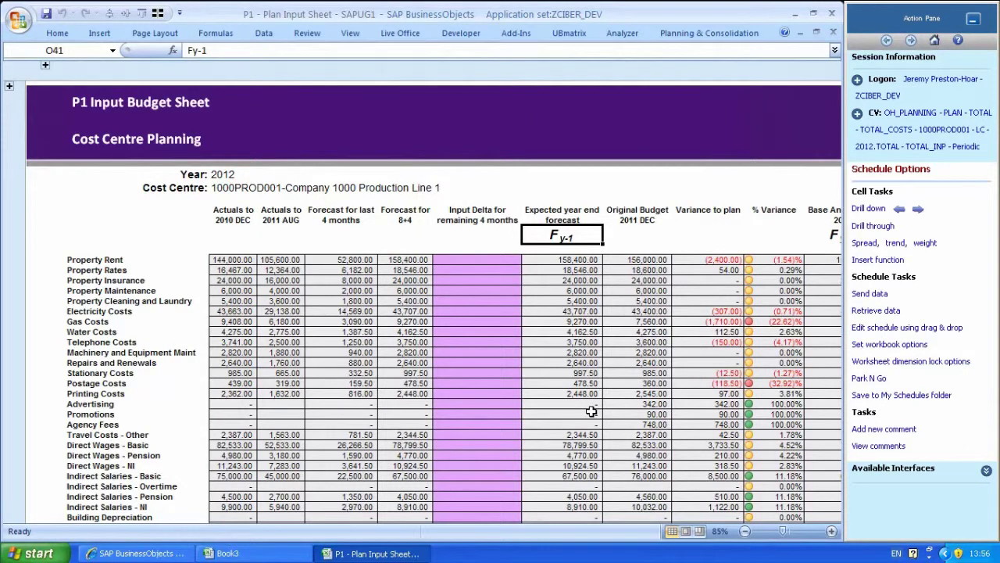
key(Down)
key(Down)
key(Left)
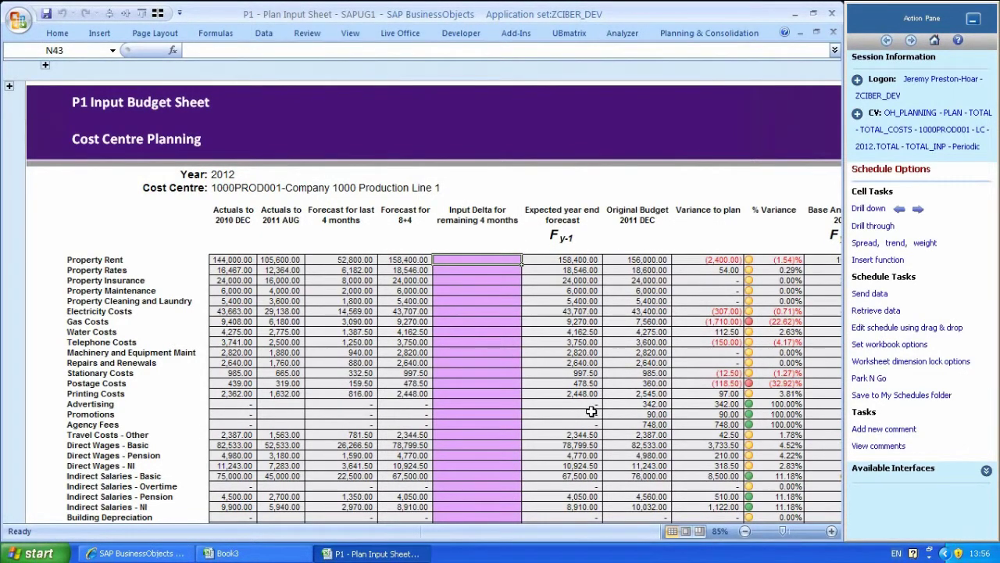
text(1000)
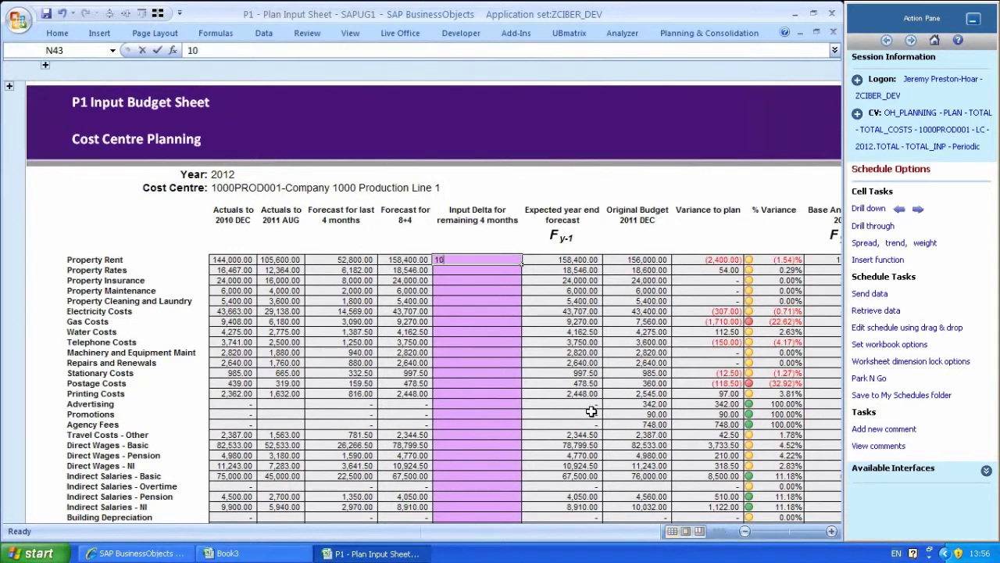
key(Return)
text(2,000)
key(Return)
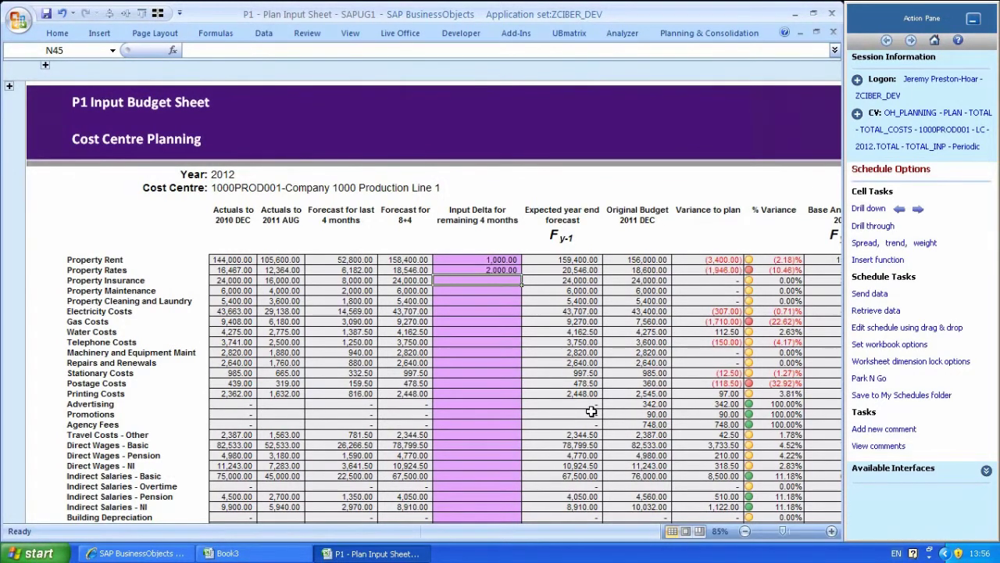
Enter input deltas of 300 for Electricity Costs and 2,000 for Travel Costs - Other.
key(Down)
key(Down)
key(Down)
text(300)
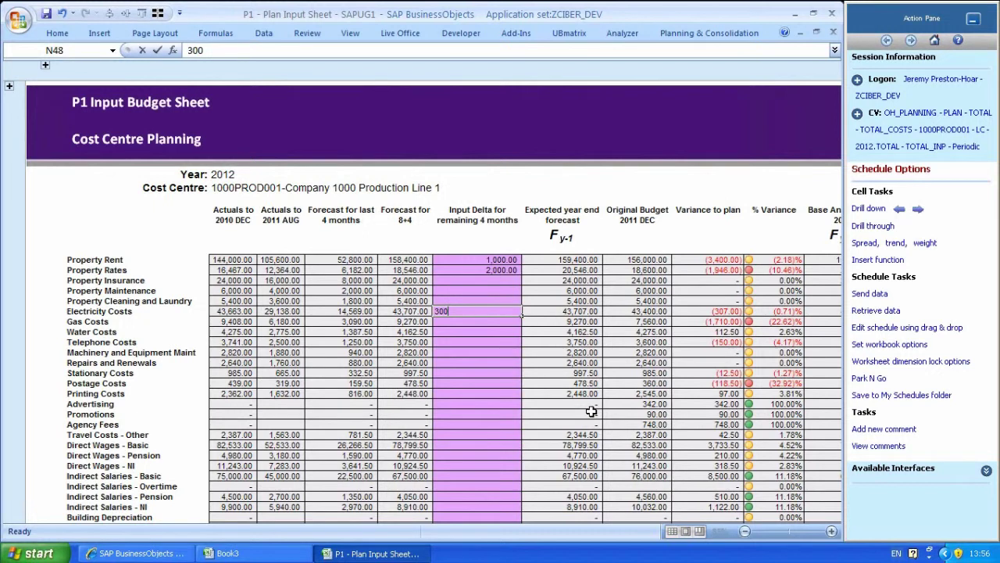
key(Return)
key(Down)
key(Down)
key(Down)
key(Down)
key(Down)
key(Down)
key(Down)
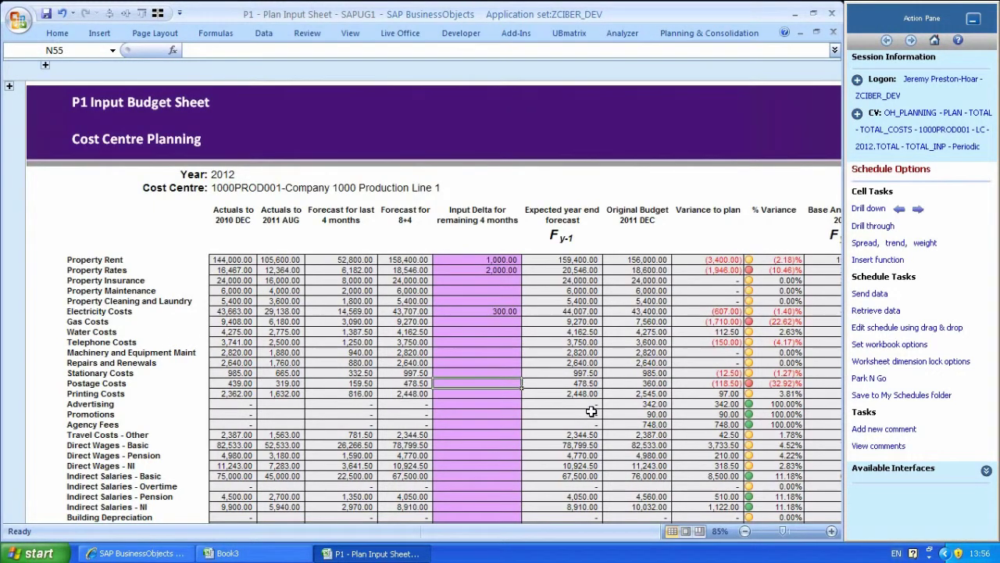
key(Down)
key(Down)
key(Down)
key(Down)
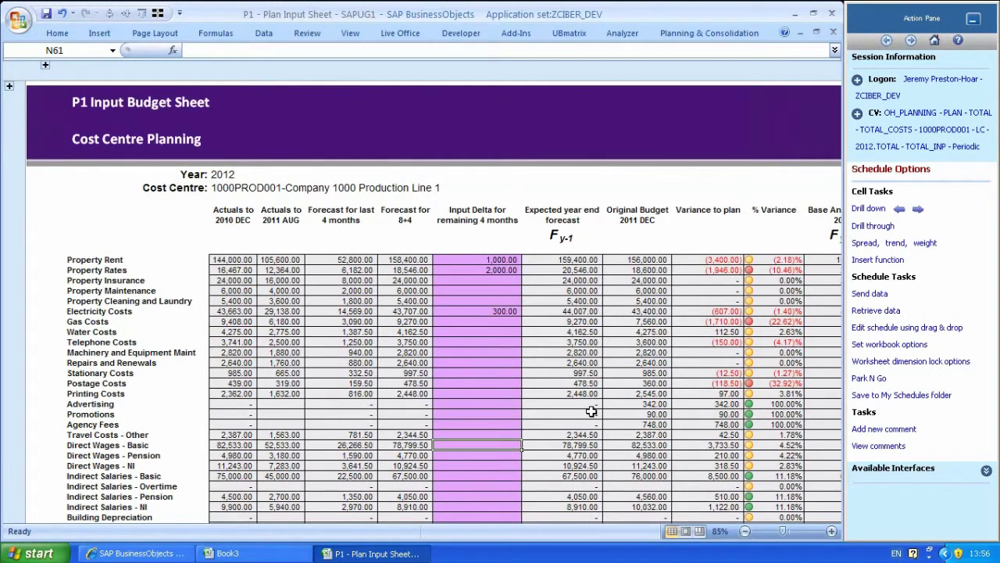
text(2000)
key(Return)
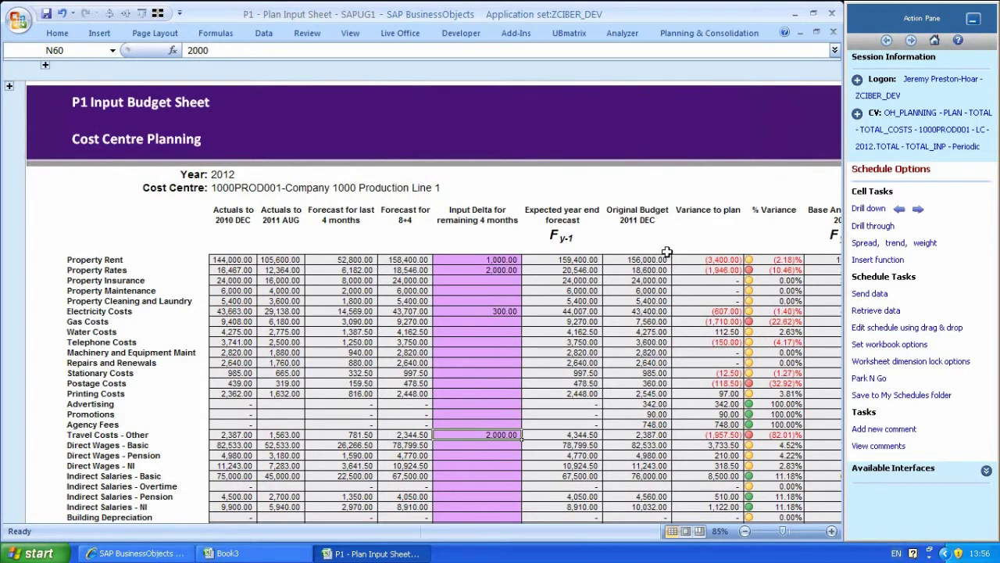
click(706, 236)
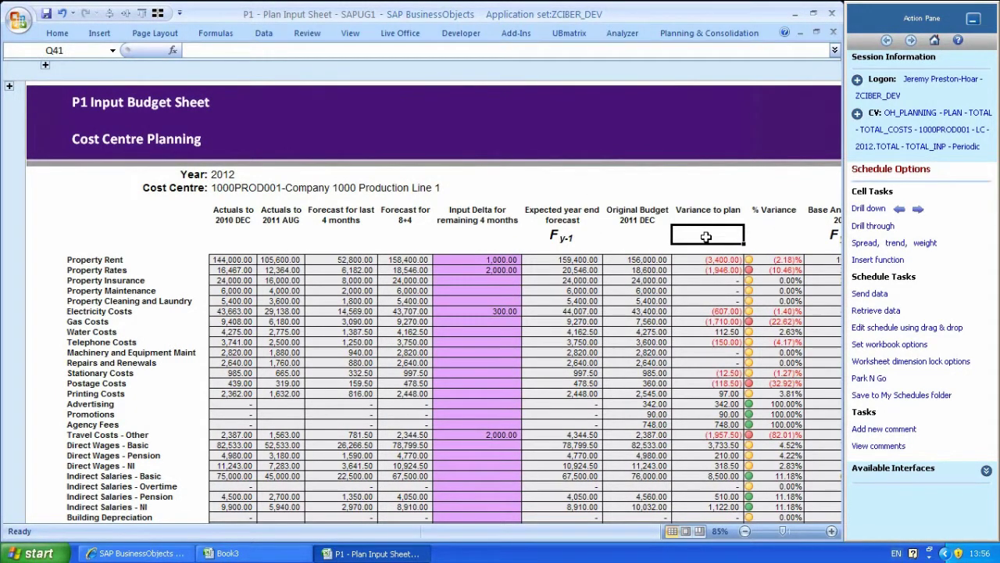
key(Right)
key(Right)
key(Right)
key(Right)
key(Right)
key(Right)
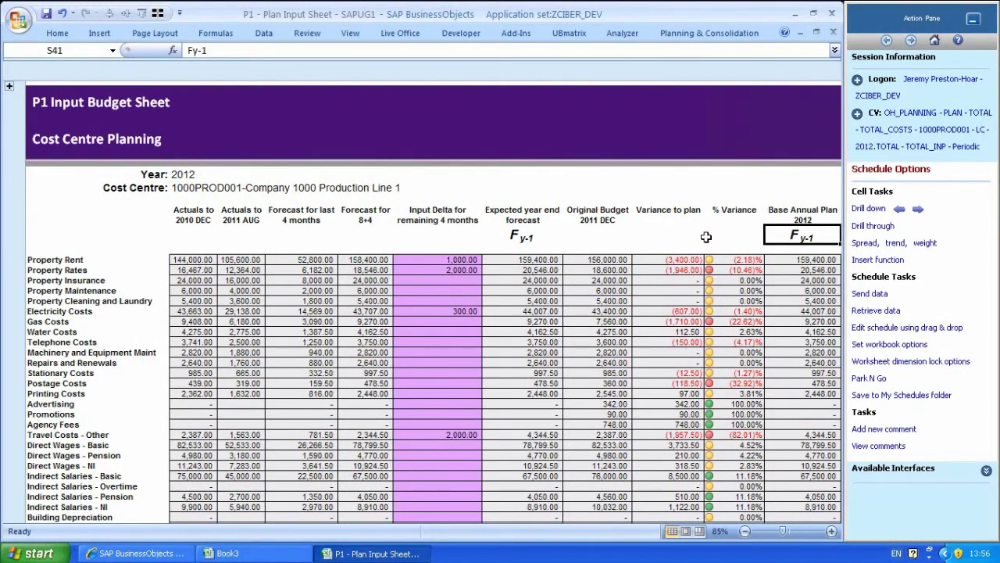
key(Right)
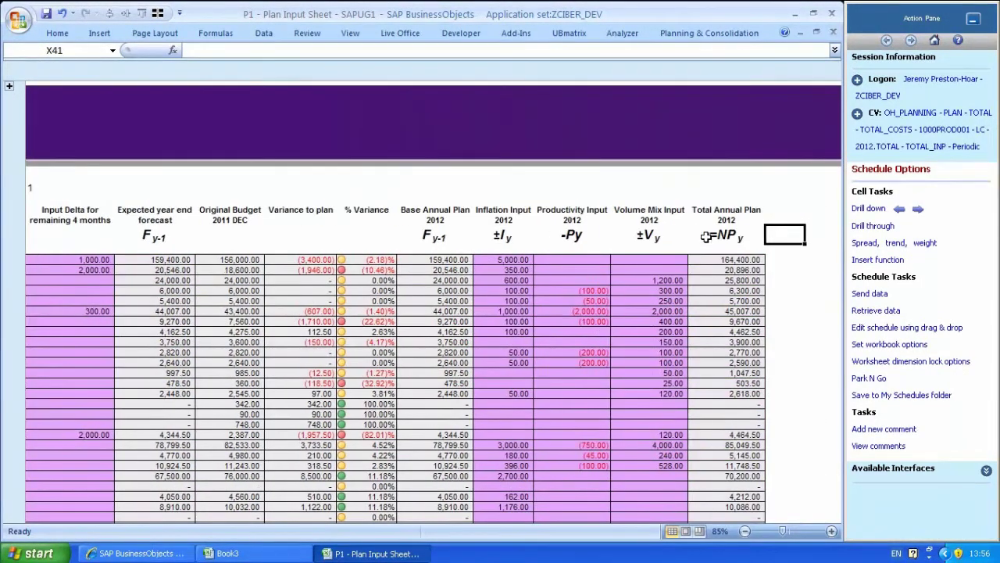
Set 2012 inflation inputs to 5,500 for Property Rent and 300 for Property Rates.
click(519, 259)
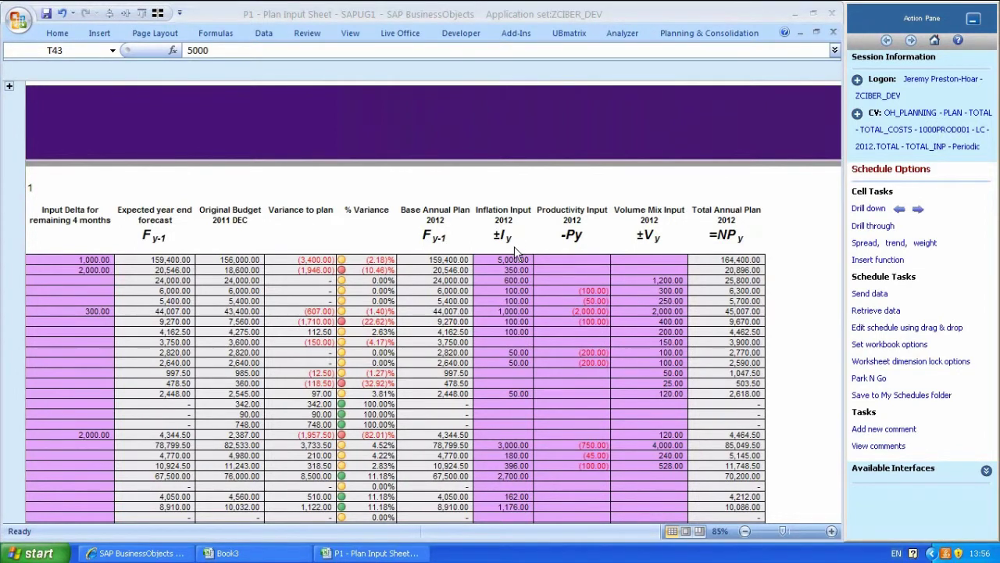
key(ctrl+c)
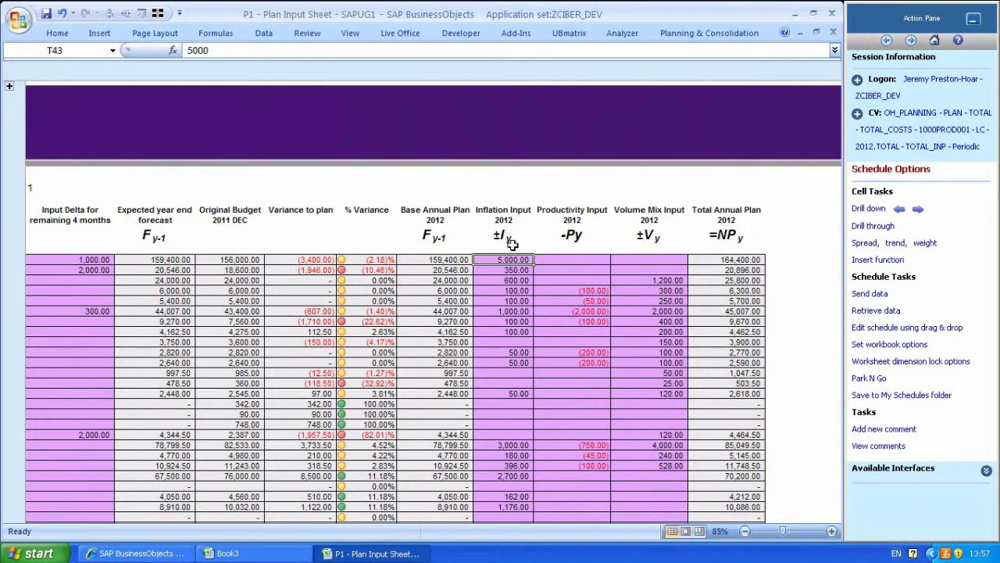
text(5500)
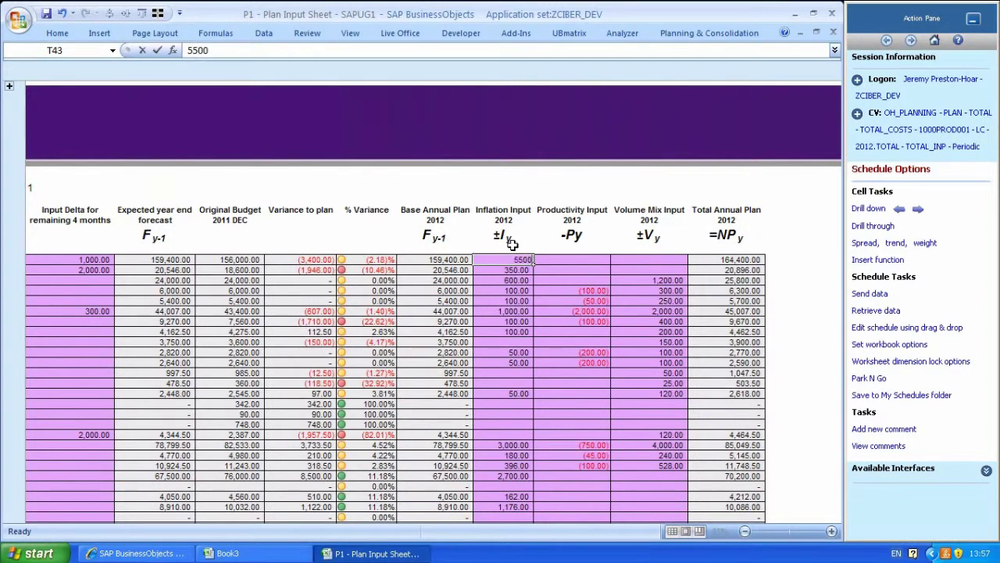
key(Return)
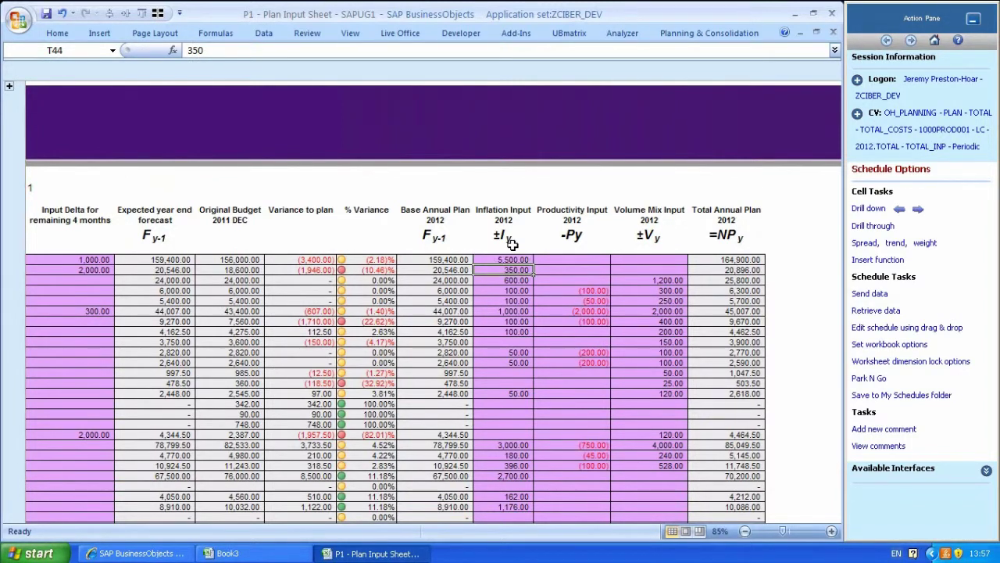
text(300)
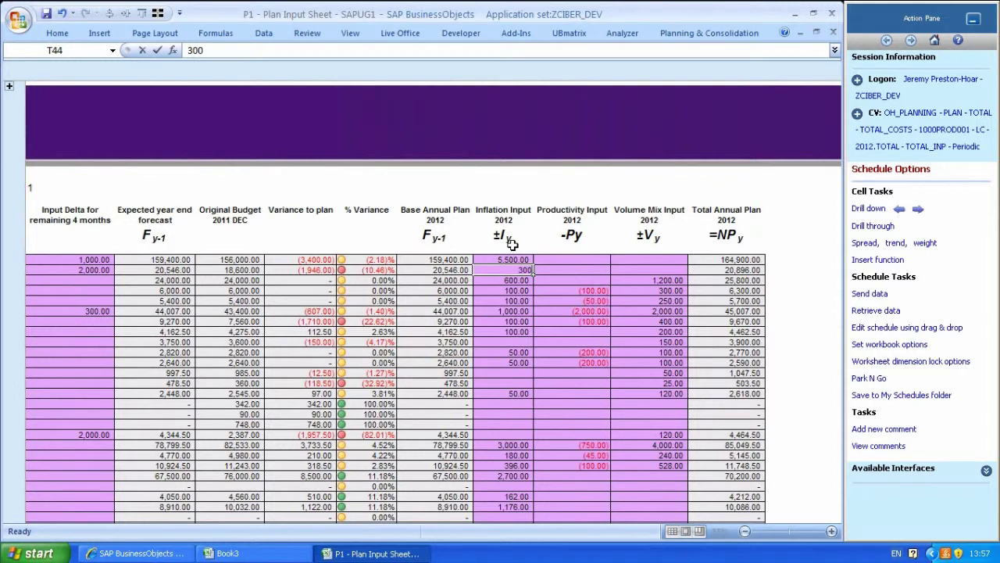
key(Return)
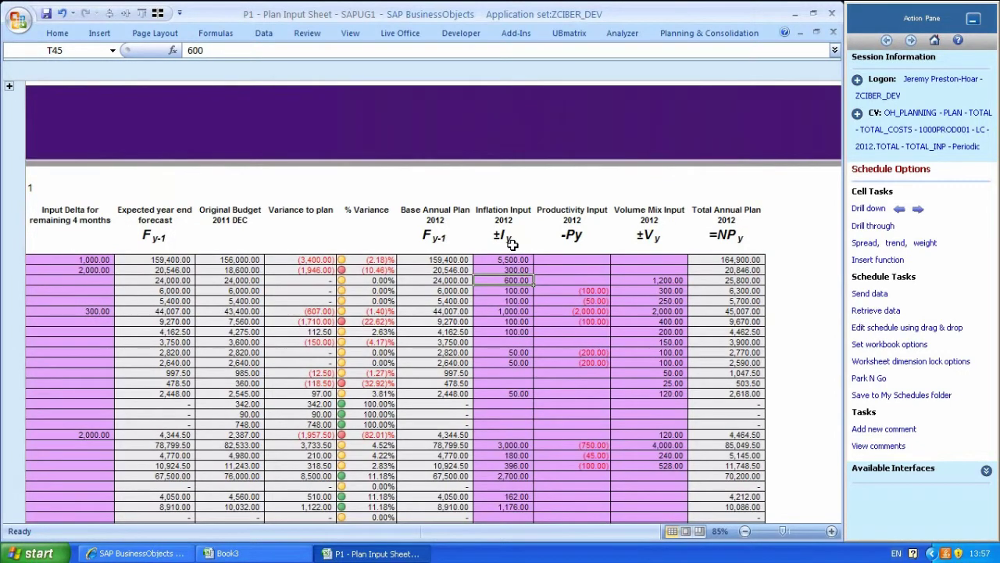
Change the Property Insurance volume mix input from 1,200 to 1,100.
key(Up)
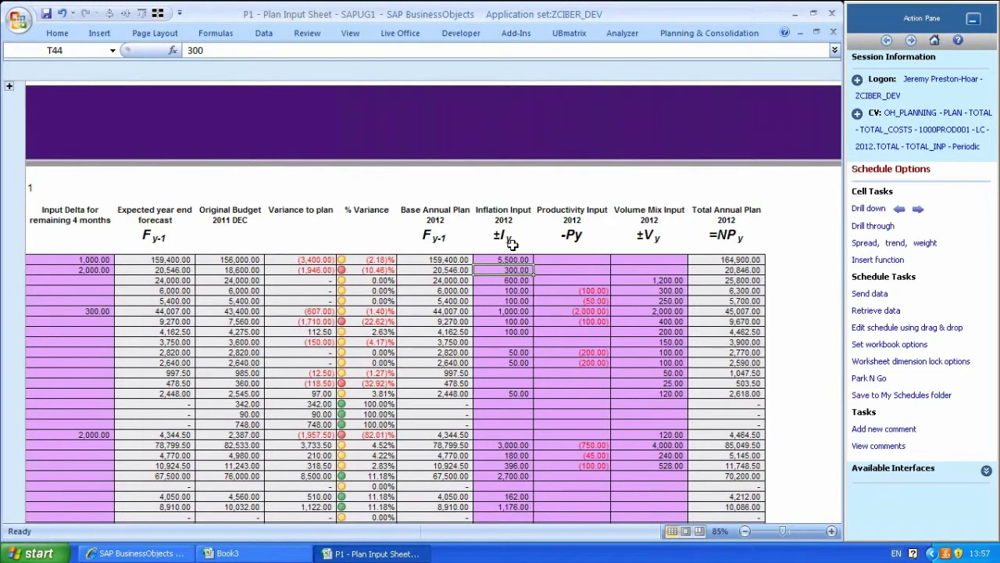
key(Down)
key(Down)
key(Right)
key(Right)
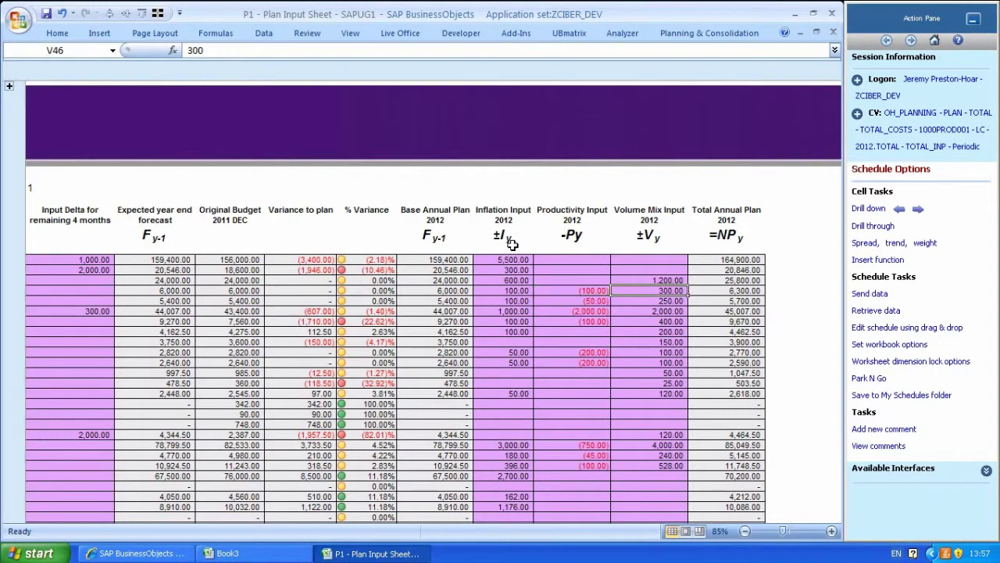
key(Up)
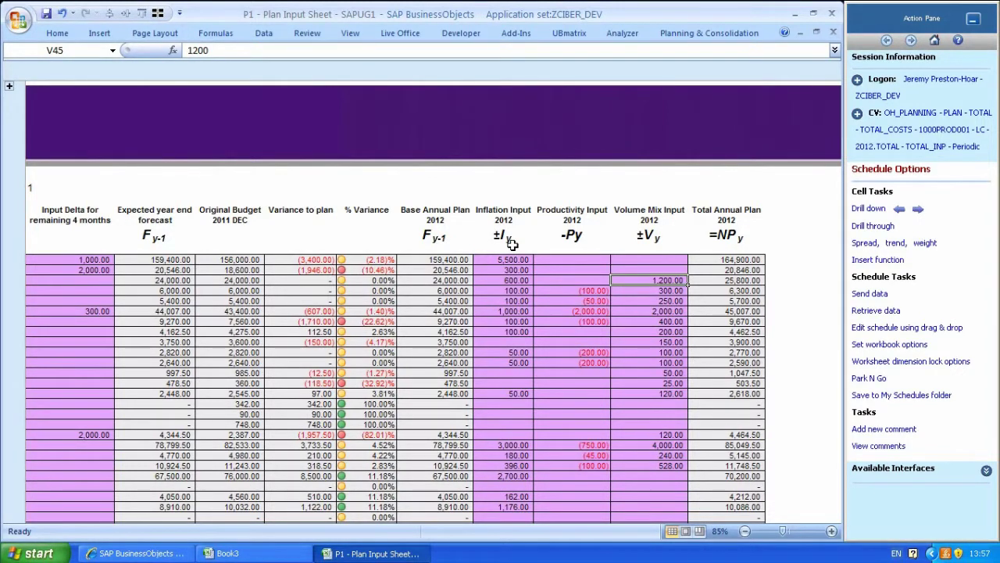
text(1100)
key(Return)
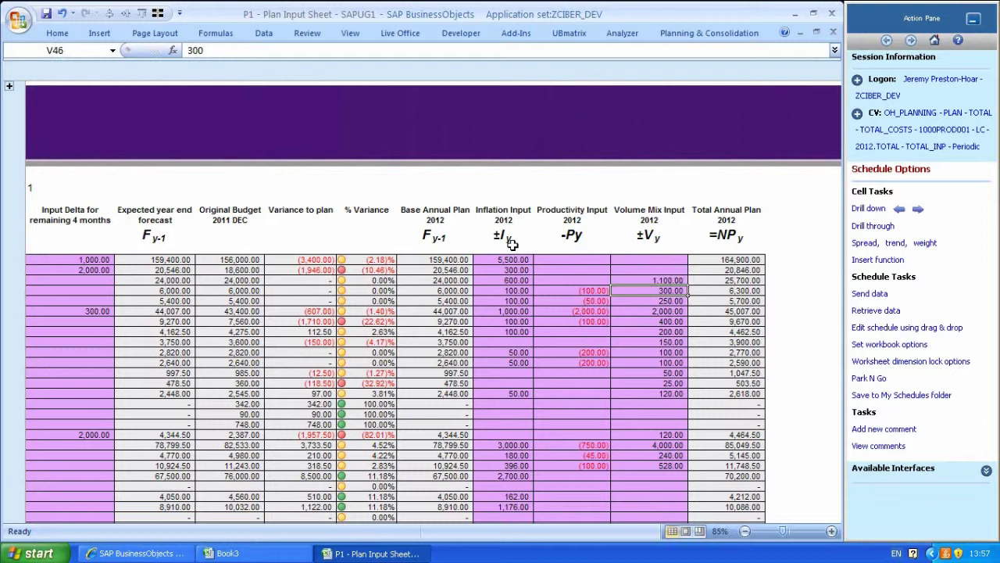
click(633, 393)
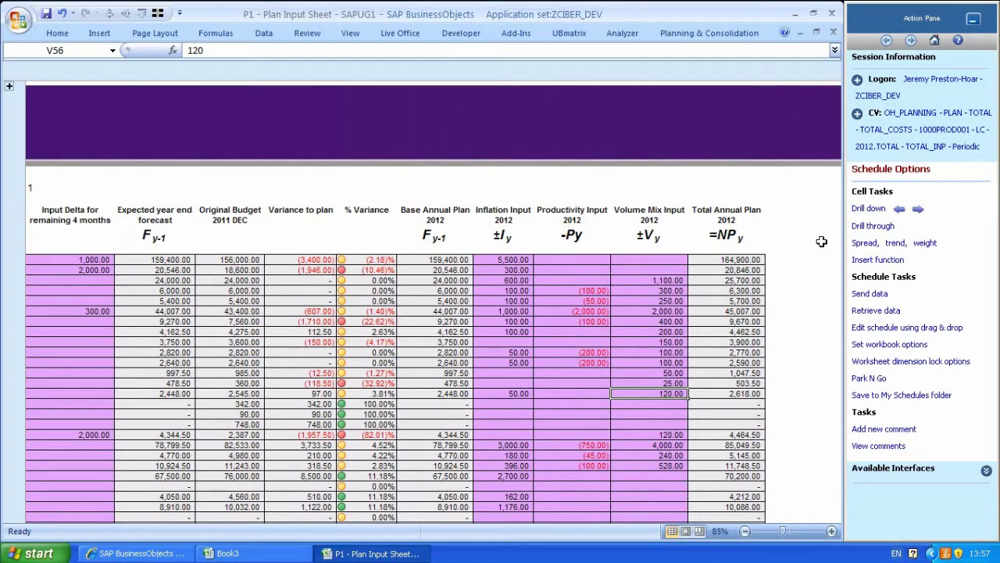
Send the worksheet's 69 data records to the server and close the results summary.
click(871, 293)
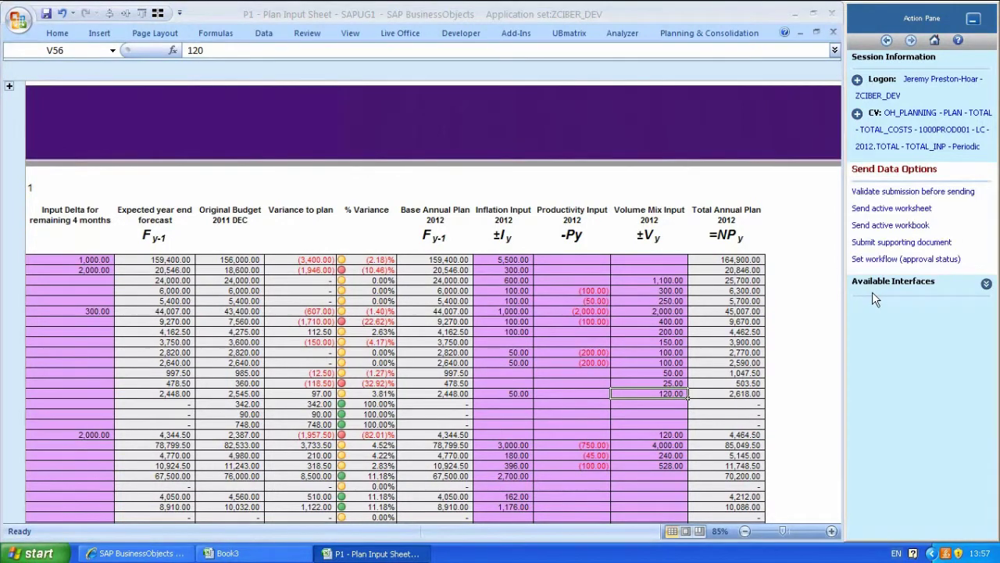
click(881, 208)
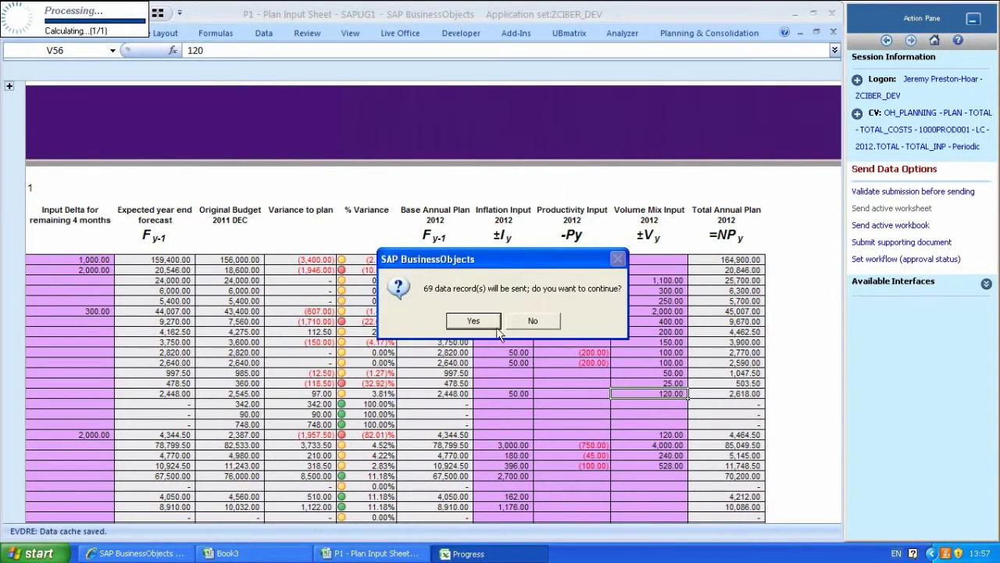
click(490, 321)
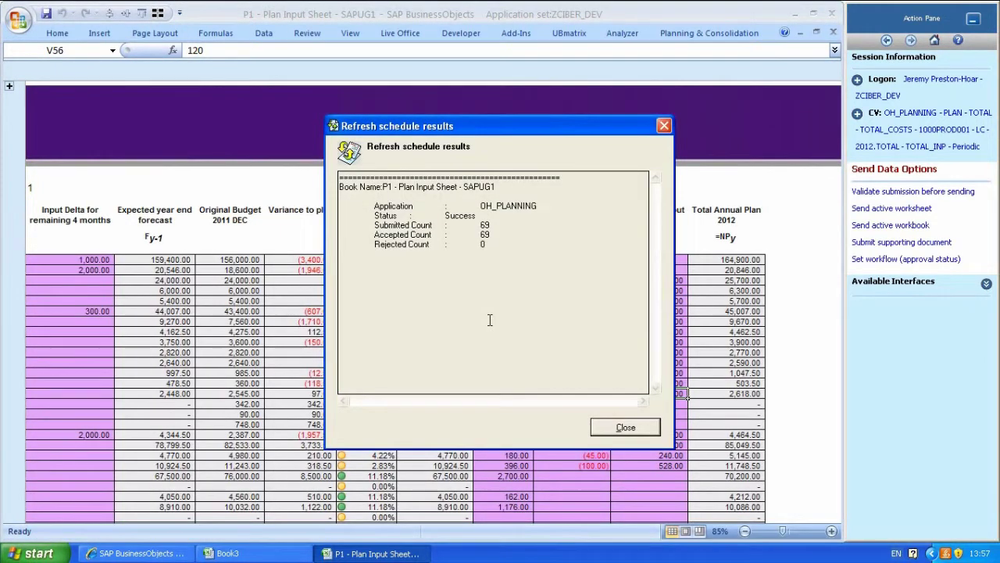
click(607, 428)
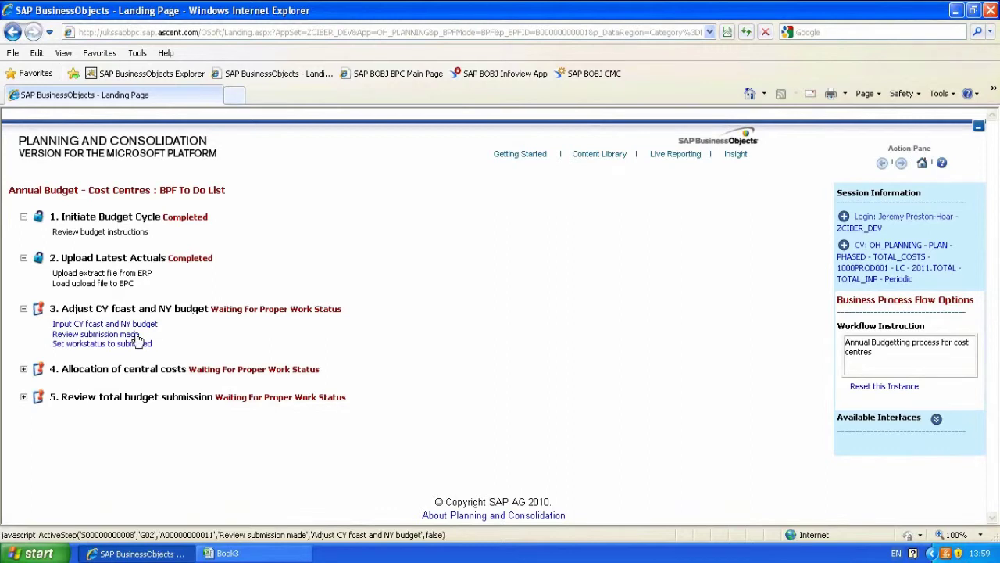
Open 'Review submission made' under step 3 of the BPF To Do List.
click(136, 335)
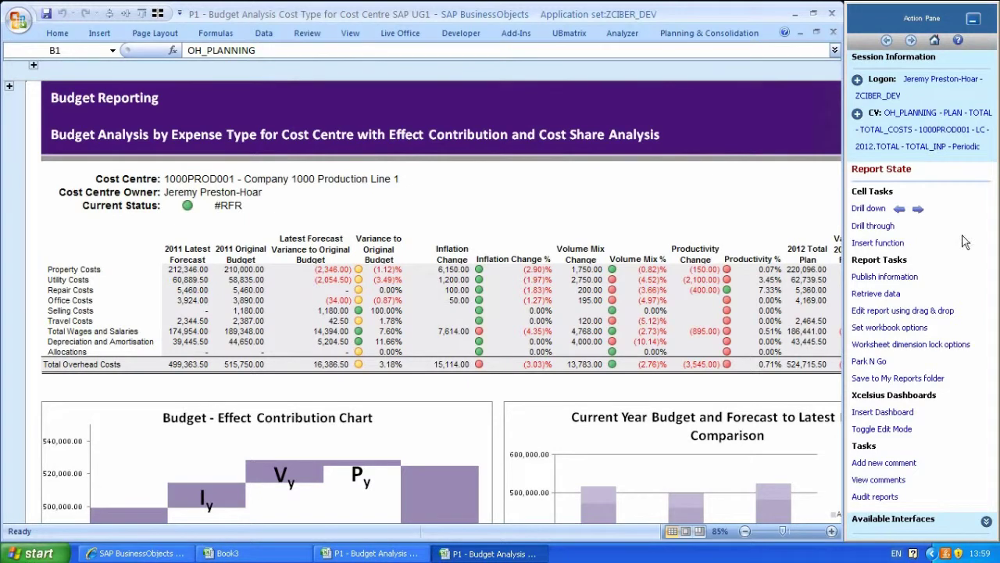
Retrieve the active worksheet's latest data and check the Utility Costs 2012 Total Plan figures.
click(886, 294)
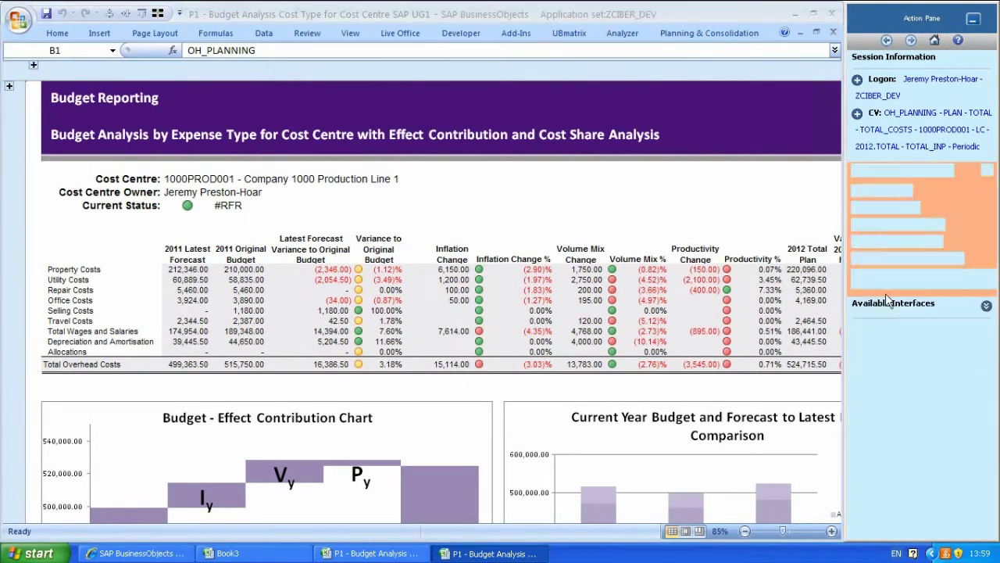
click(881, 223)
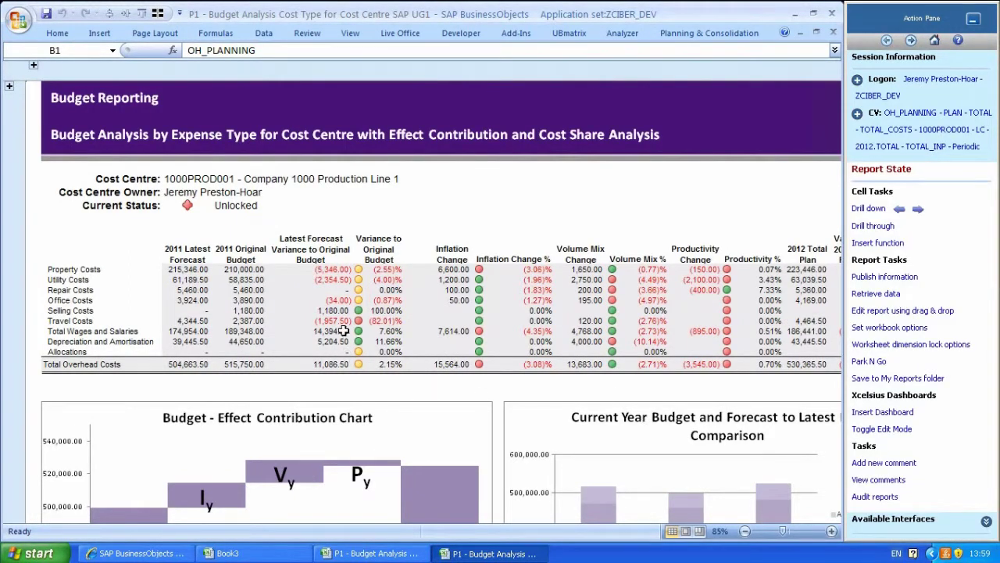
click(123, 279)
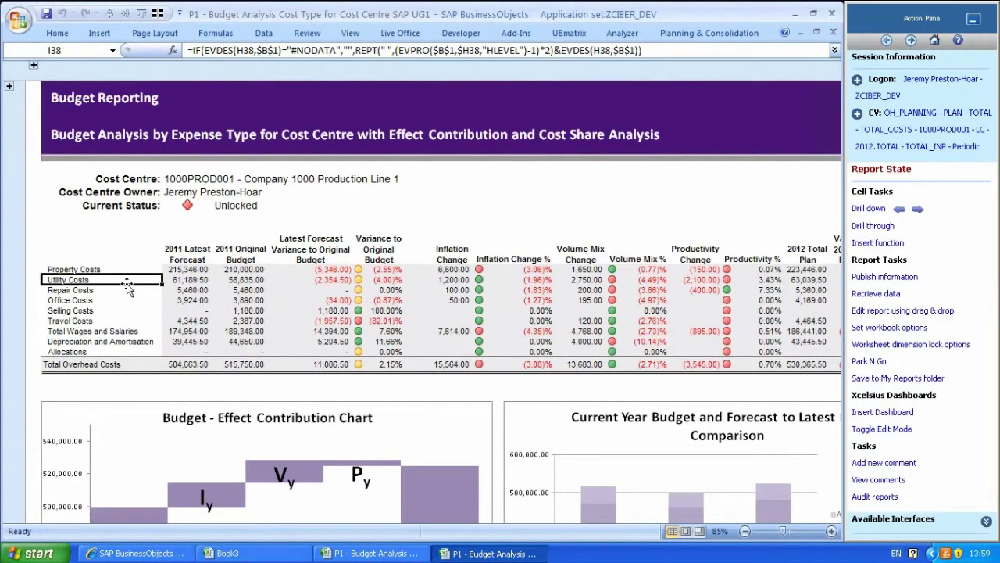
key(Right)
key(Right)
key(Right)
key(Right)
key(Right)
key(Right)
key(Right)
key(Right)
key(Right)
key(Right)
key(Right)
key(Right)
key(Right)
key(Right)
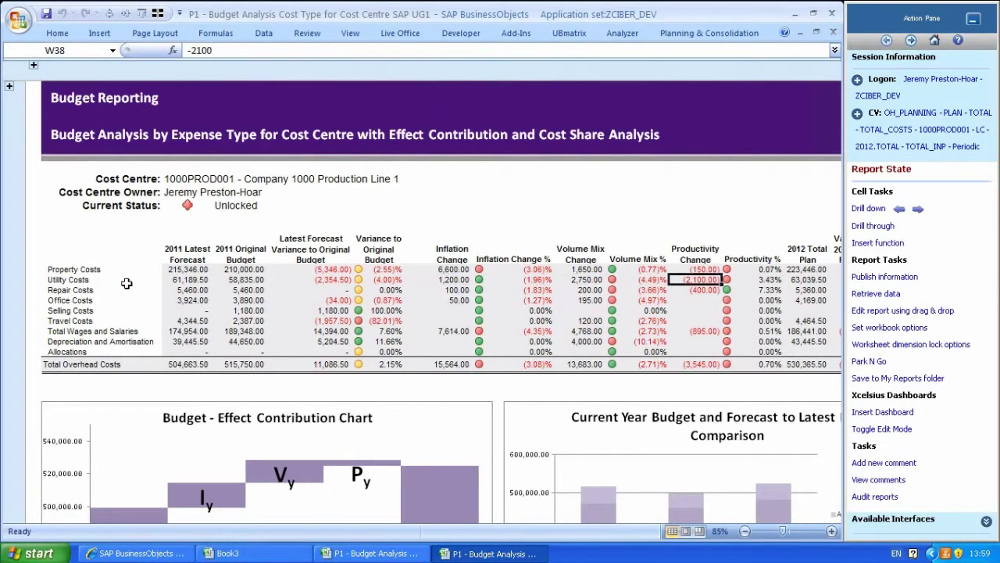
key(Right)
key(Right)
key(Right)
key(Right)
key(Left)
key(Left)
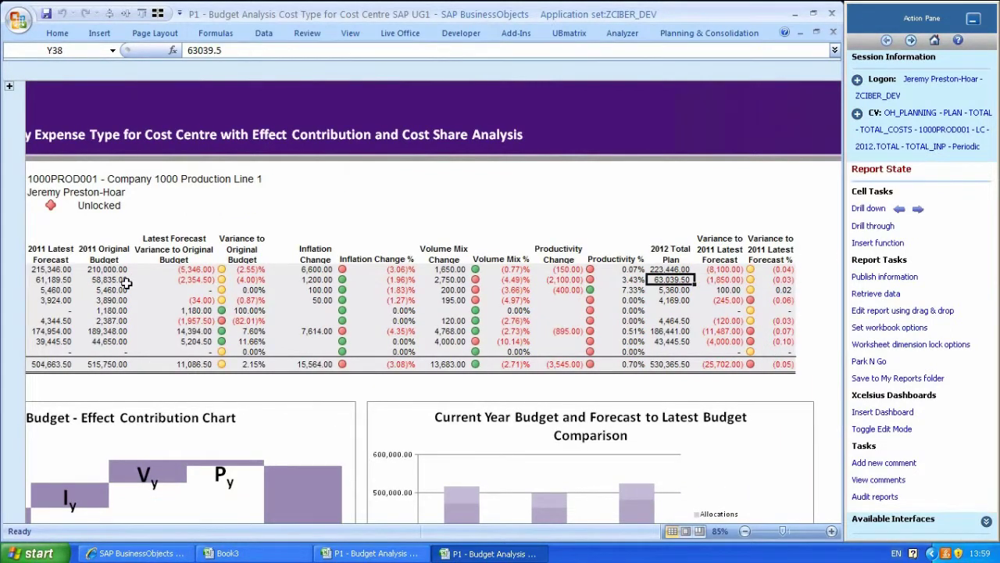
key(Left)
key(Left)
key(Left)
key(Left)
key(Left)
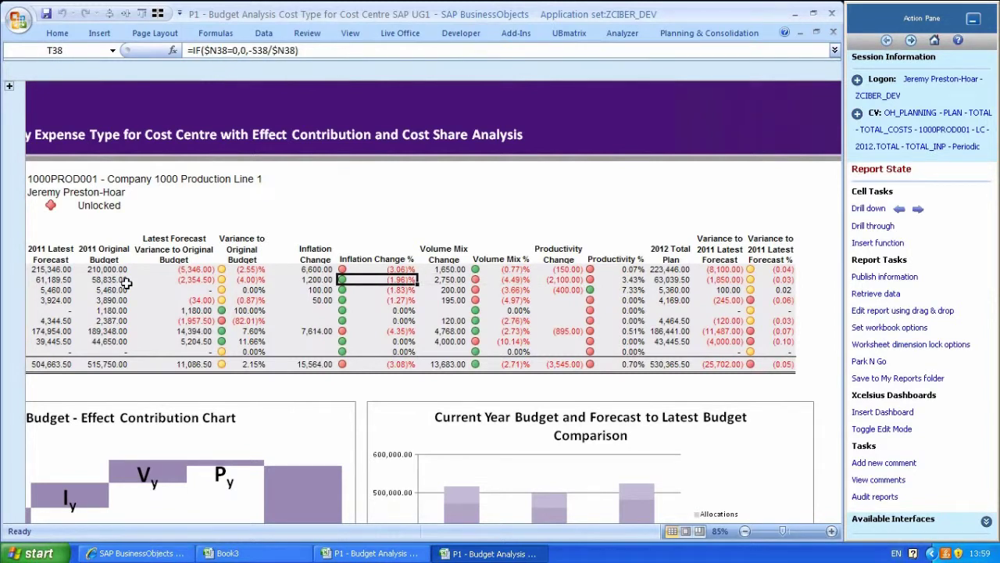
key(Left)
key(Left)
key(Left)
key(Left)
key(Left)
key(Left)
key(Left)
key(Left)
key(Left)
key(Left)
key(Left)
key(Left)
key(Left)
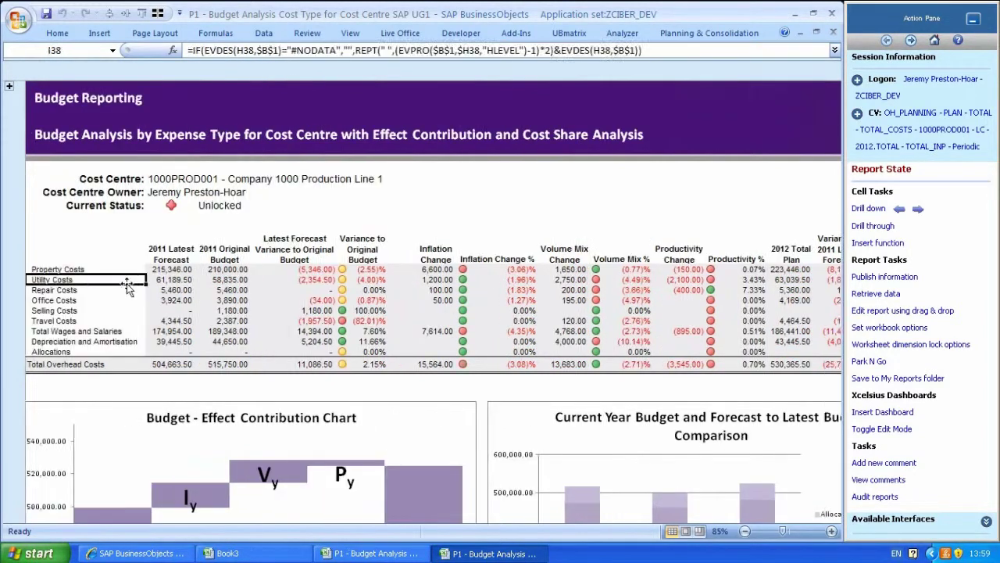
Scroll through the Budget Effect Contribution and cost breakdown pie charts, then return to the table.
key(Down)
key(Down)
key(Down)
key(Down)
key(Down)
key(Down)
key(Down)
key(Down)
key(Down)
key(Down)
key(Down)
key(Down)
key(Down)
key(Down)
key(Down)
key(Down)
key(Down)
key(Down)
key(Down)
key(Down)
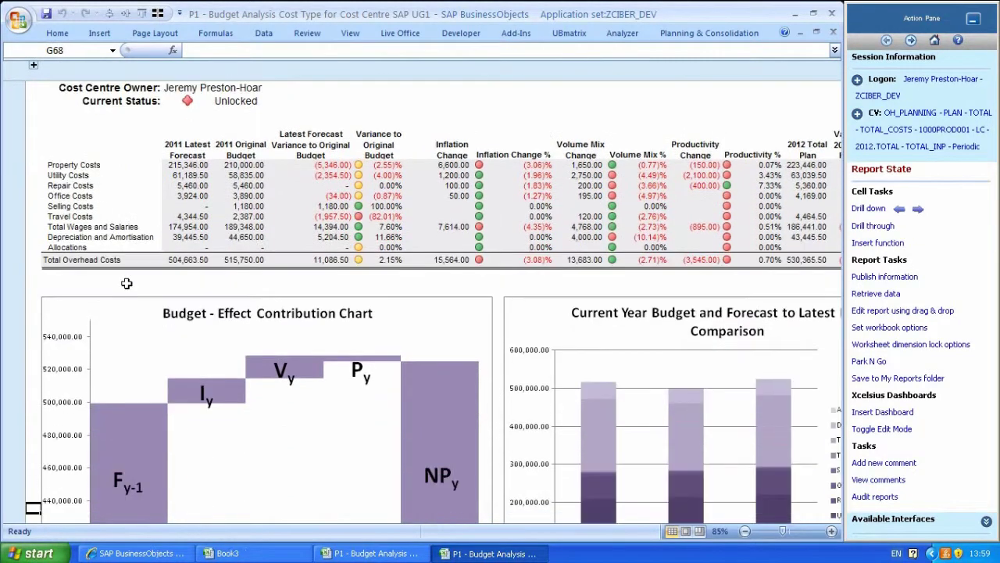
key(Down)
key(Down)
key(Down)
key(Down)
key(Down)
key(Down)
key(Down)
key(Down)
key(Down)
key(Down)
key(Down)
key(Down)
key(Down)
key(Down)
key(Down)
key(Down)
key(Down)
key(Down)
key(Down)
key(Down)
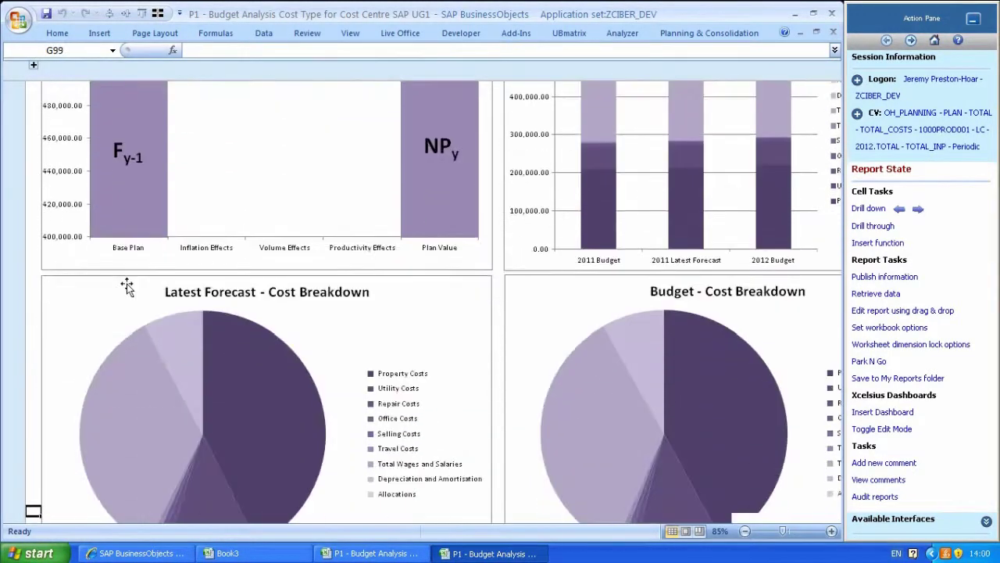
key(Down)
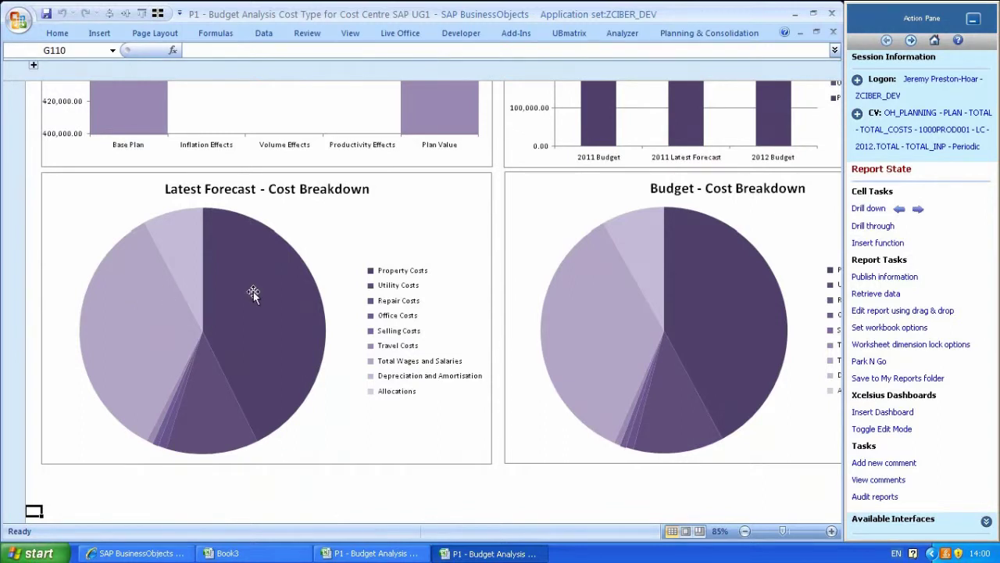
key(Page_Up)
key(Page_Up)
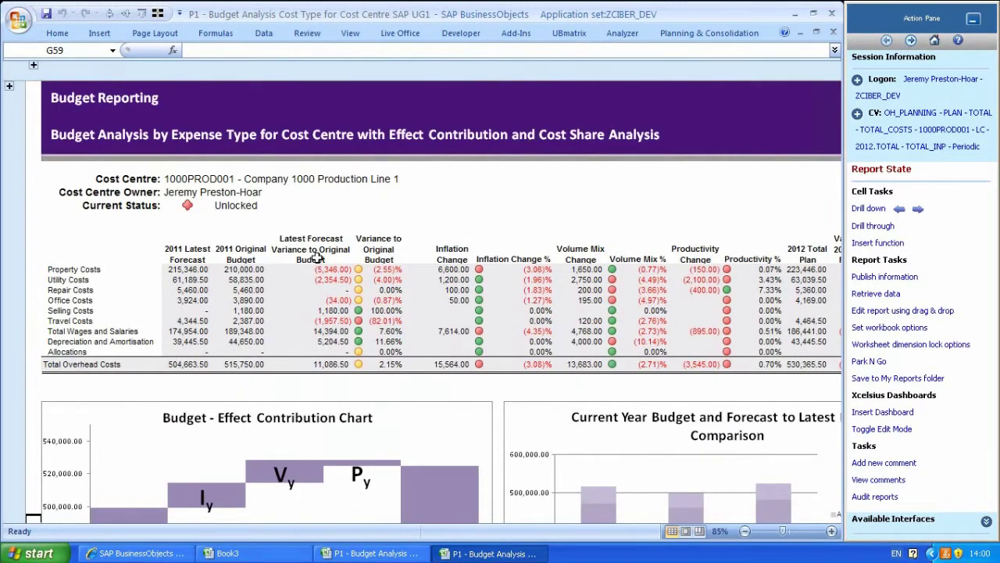
Drill Property Costs and Utility Costs into sub-accounts, then close the P1 Budget Analysis workbook.
click(94, 269)
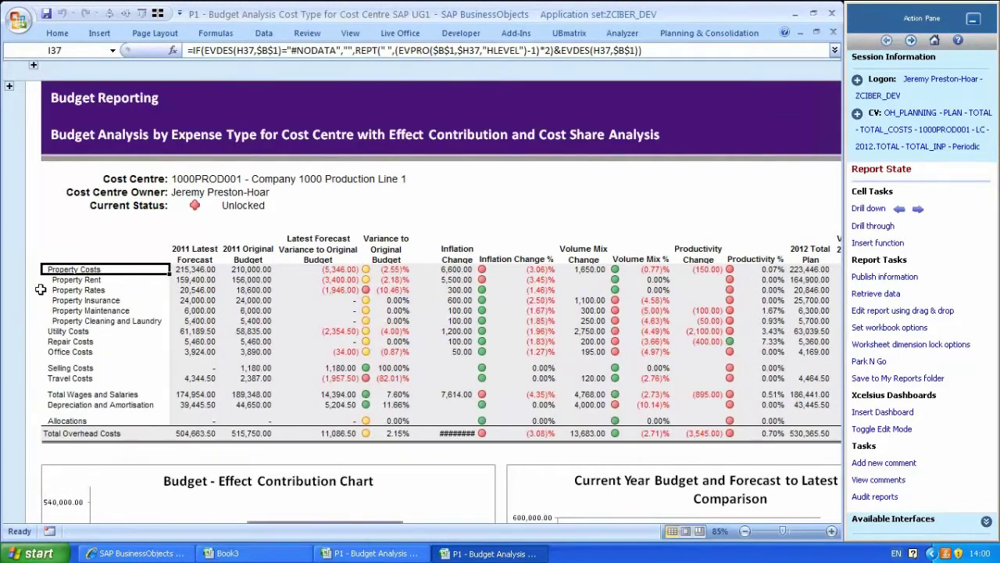
click(62, 280)
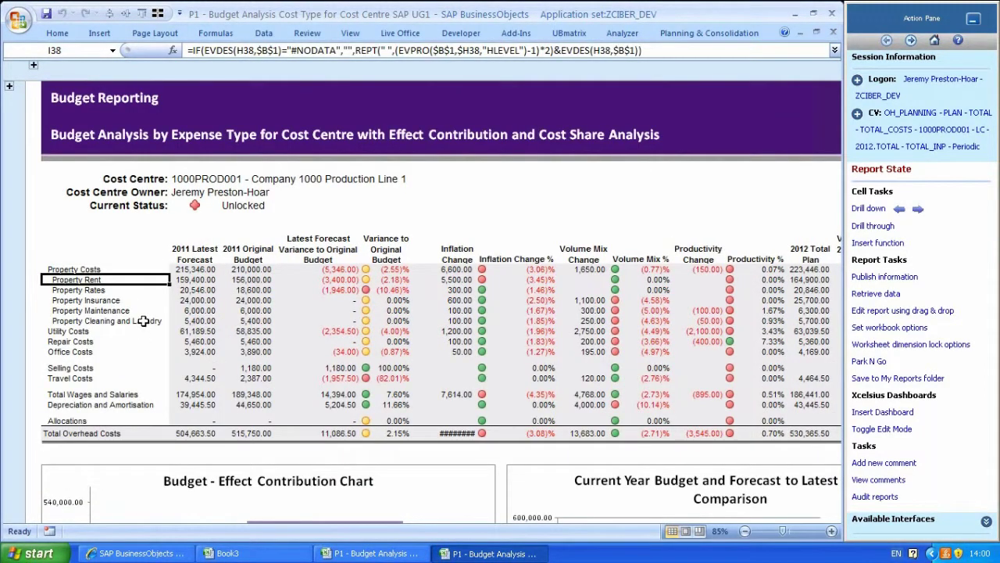
double_click(71, 331)
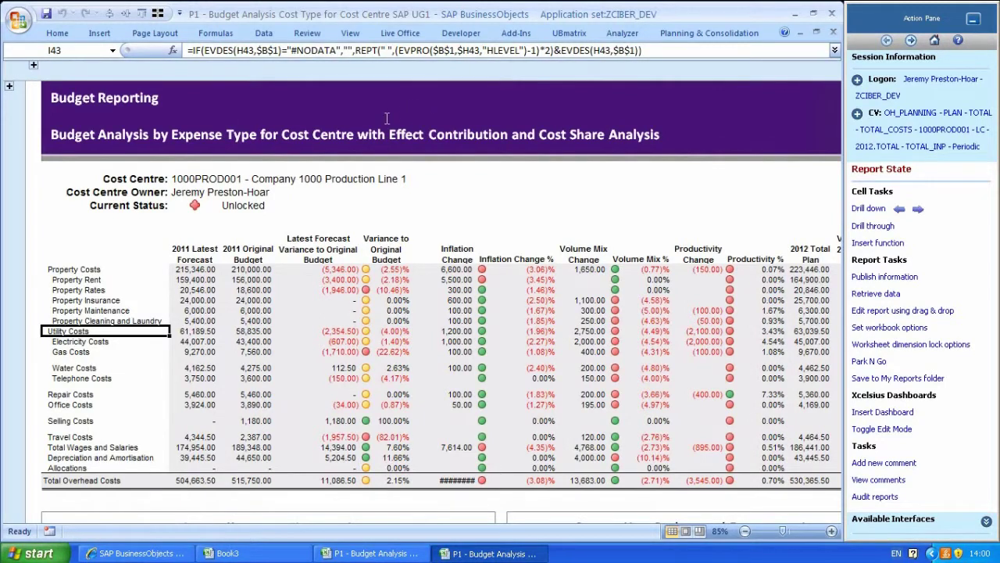
click(833, 33)
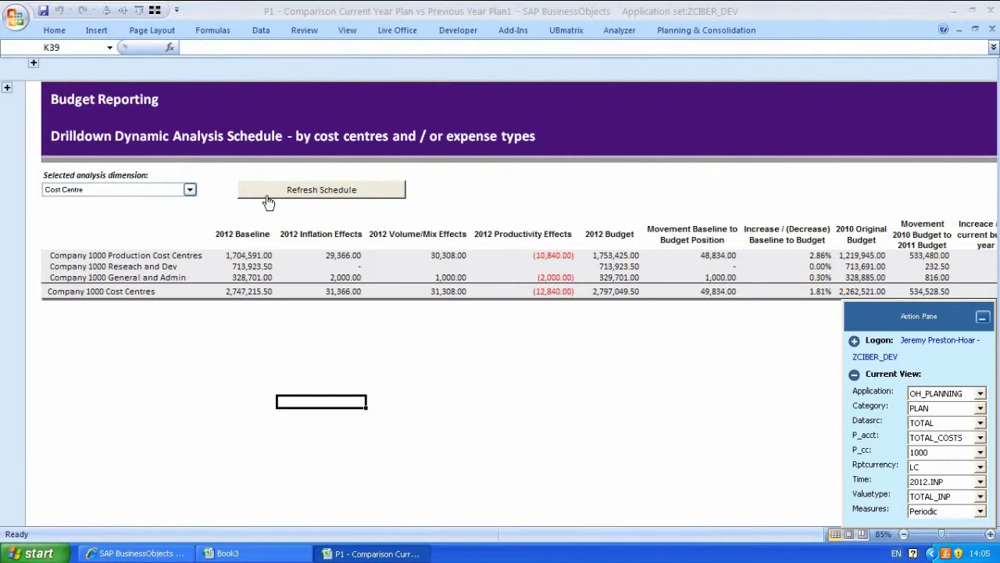
Drill to Production Line 1, refresh the schedule by Account, and expand Total Wages and Salaries.
double_click(178, 258)
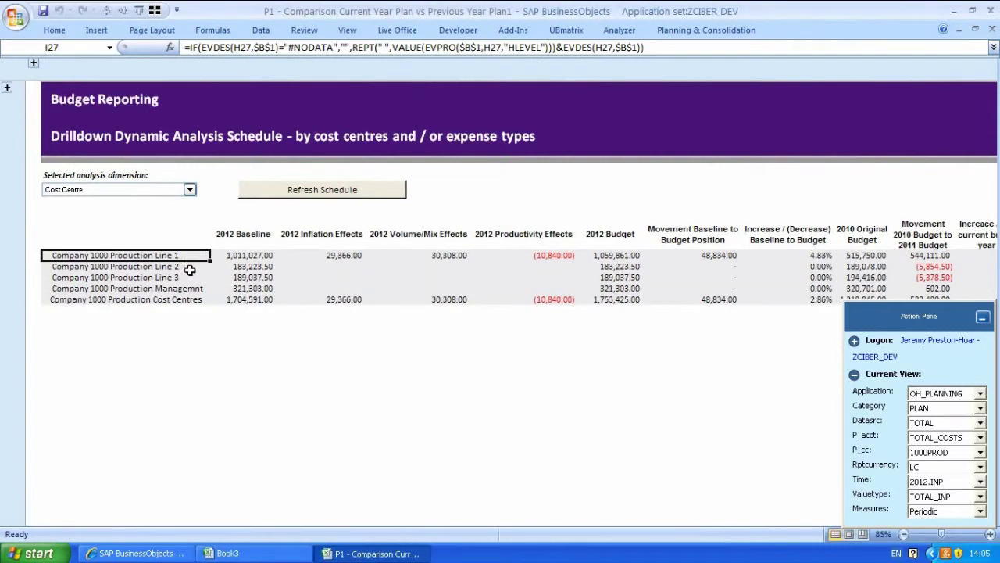
double_click(173, 255)
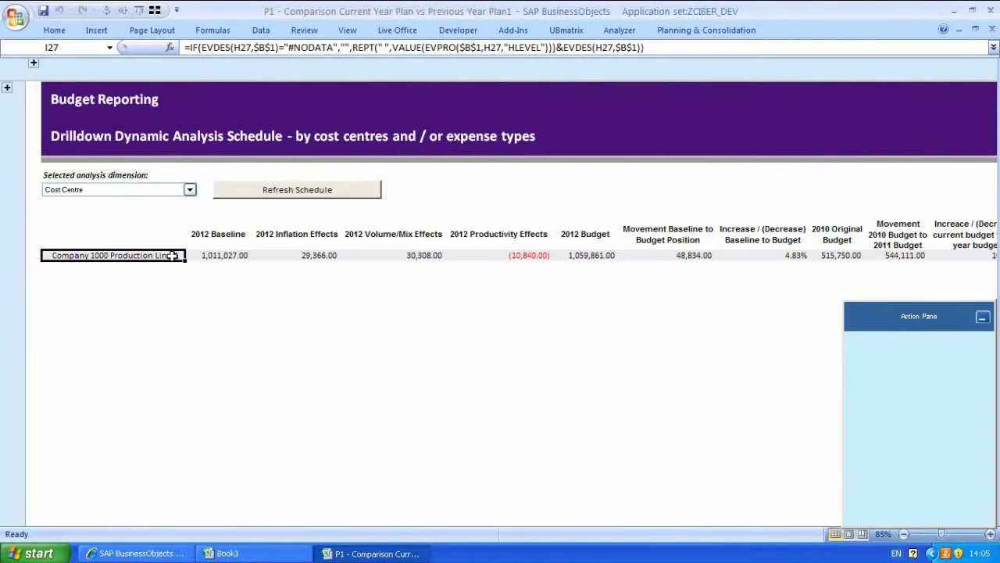
click(190, 190)
click(186, 209)
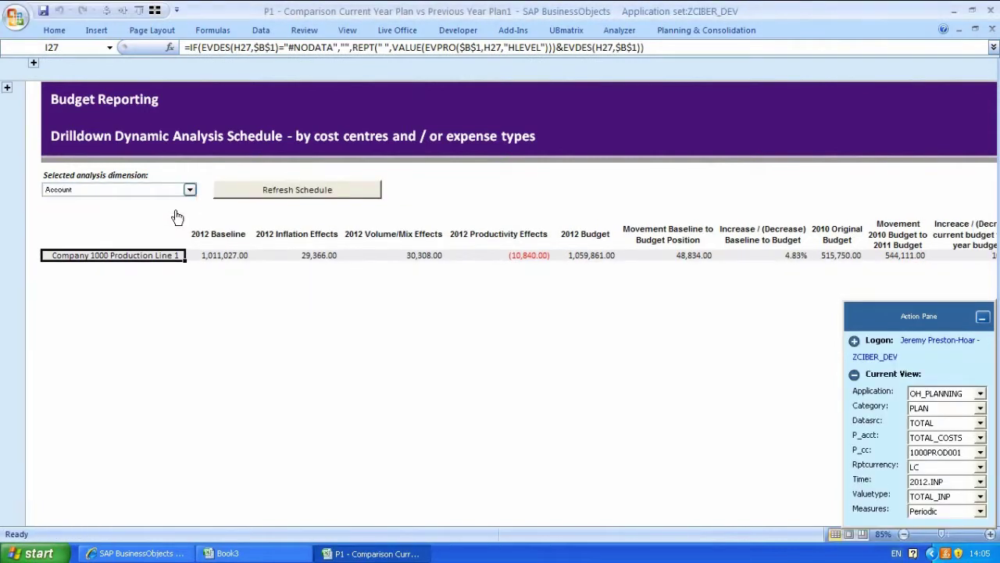
click(242, 194)
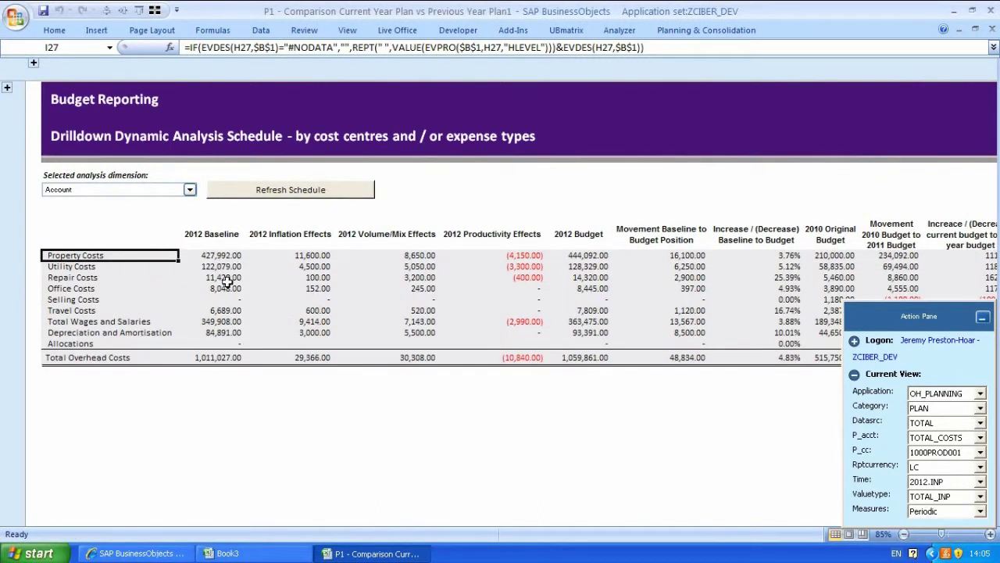
double_click(92, 321)
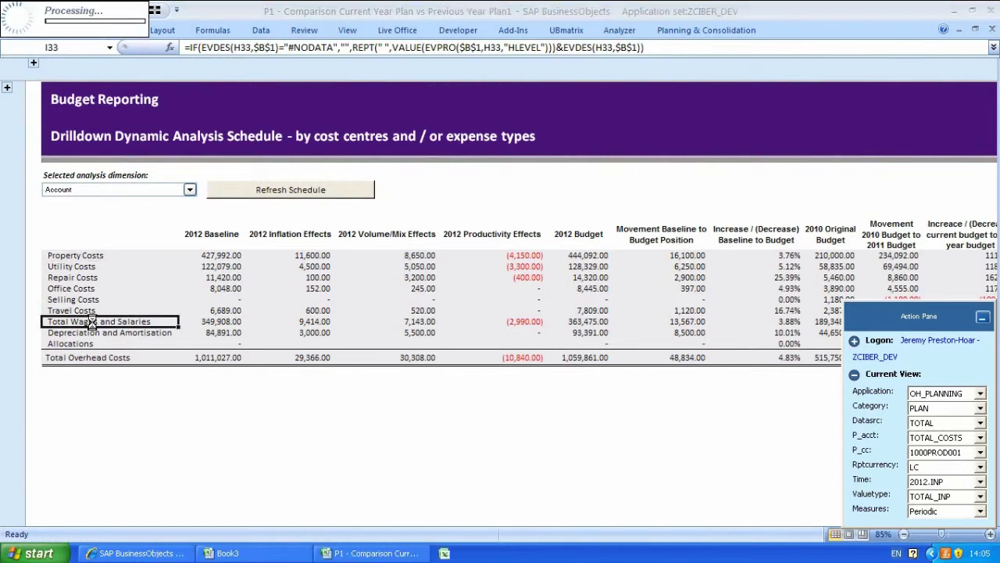